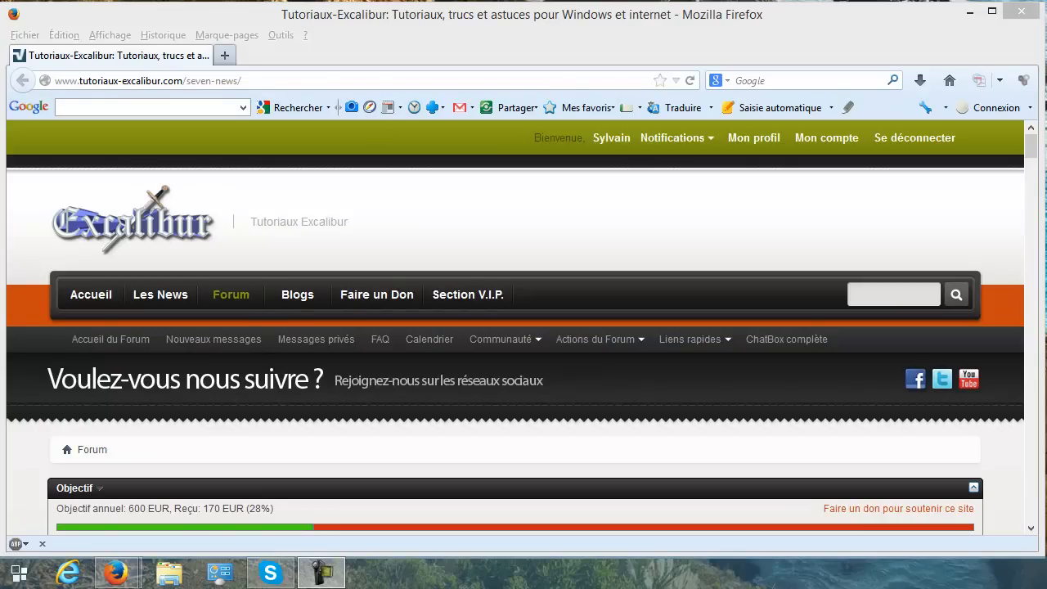
Open Ce PC in File Explorer, move its window fully into view and close the Firefox window behind it.
key("super+e")
left_click_drag(742, 0, 593, 29)
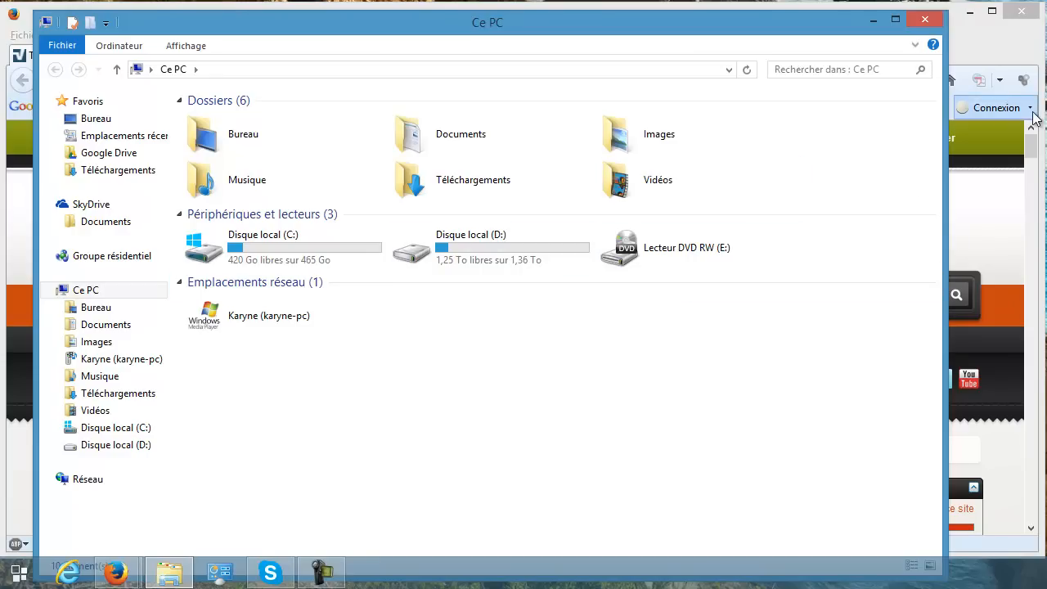
left_click(1035, 15)
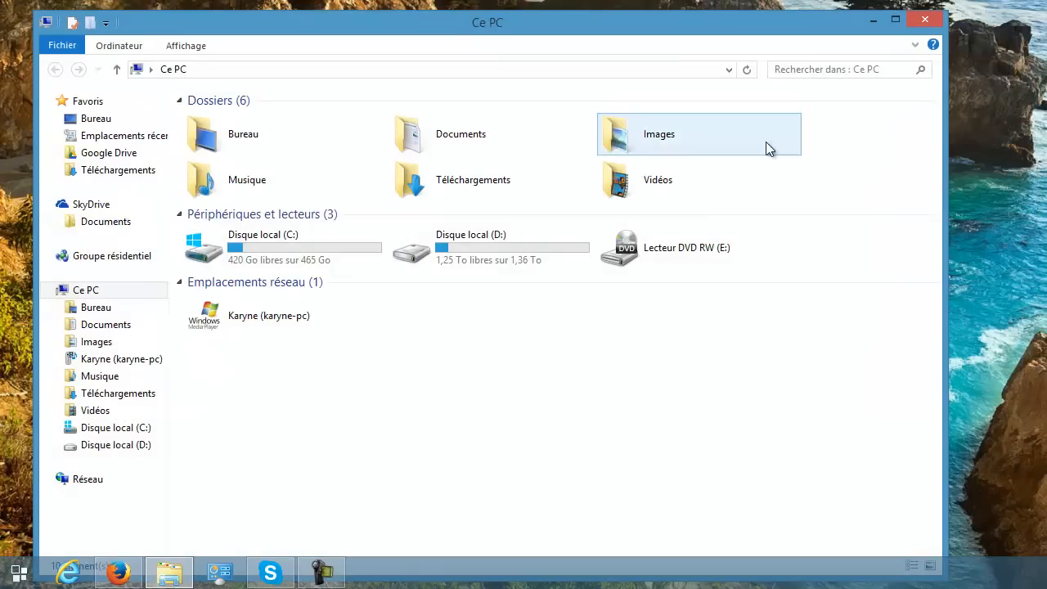
Copy the command diskmgmt.msc from the diskmgmt.txt note on the desktop and close the note.
double_click(1022, 238)
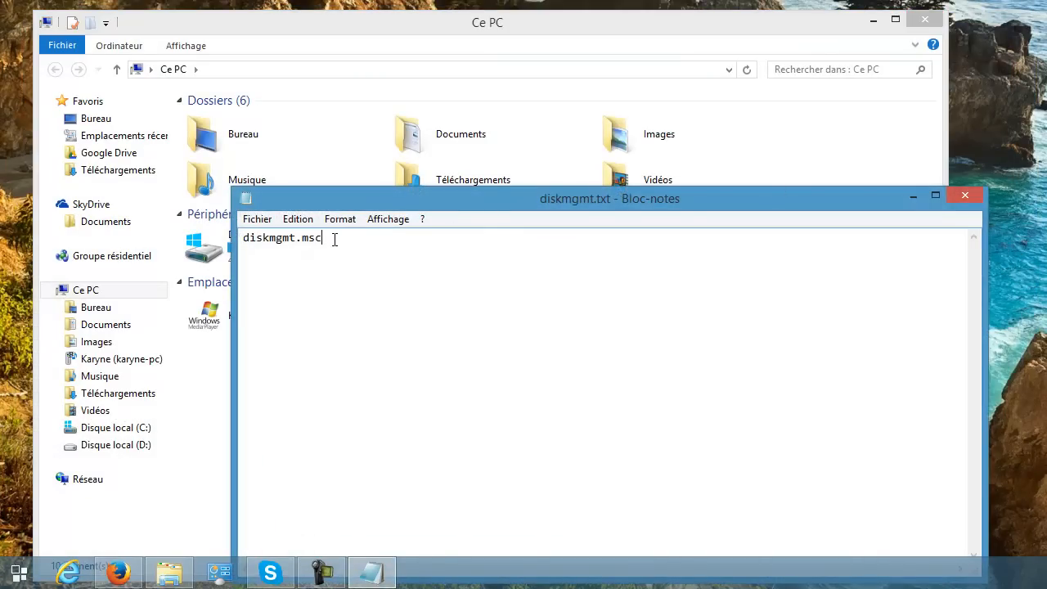
left_click_drag(334, 238, 241, 238)
key("ctrl+c")
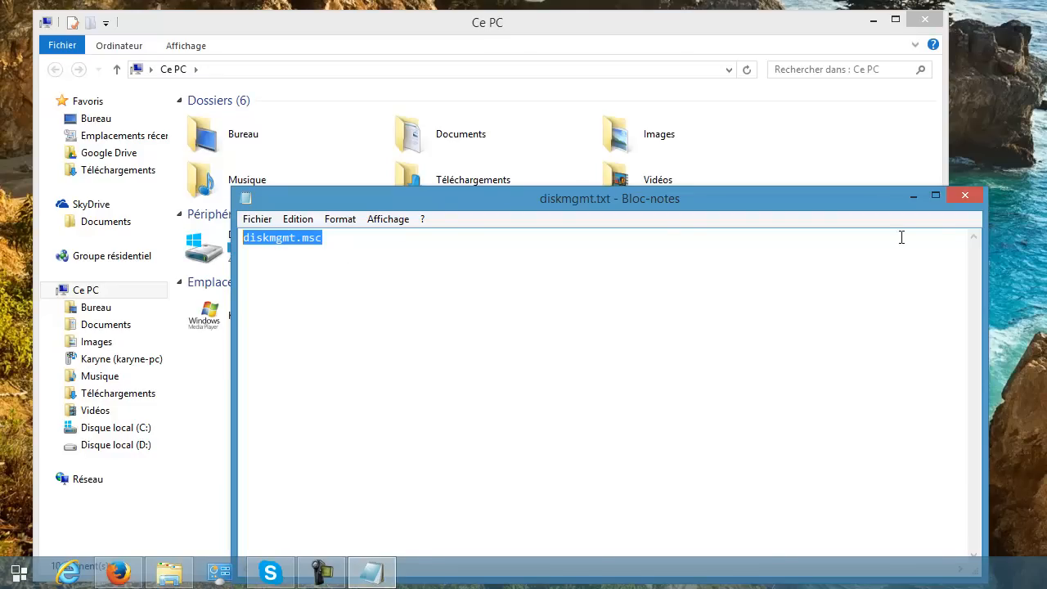
left_click(978, 203)
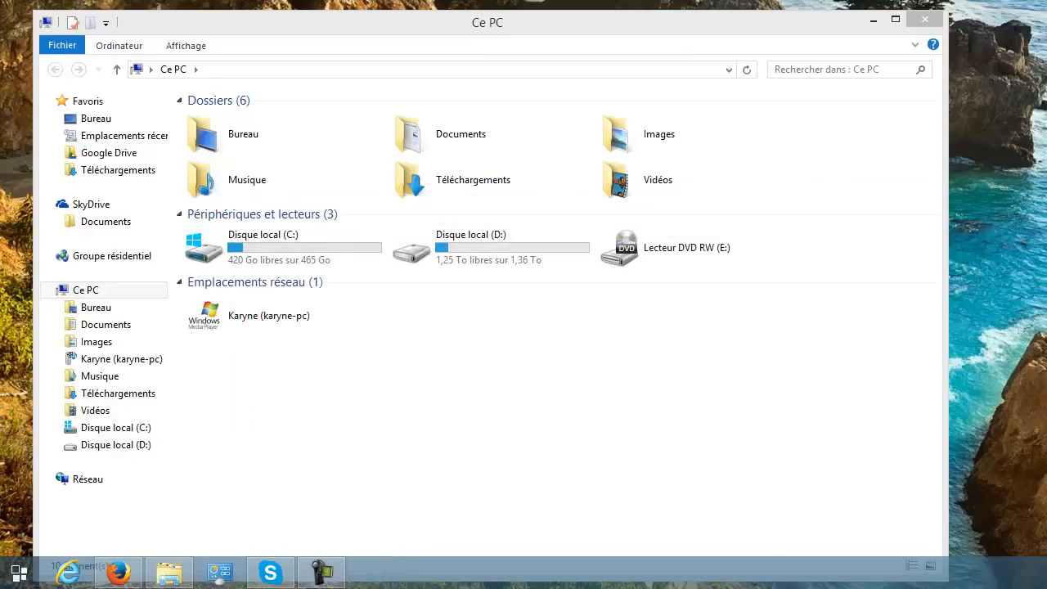
Launch Disk Management by searching for diskmgmt.msc in Start, and place its window below the drives listed in Ce PC.
left_click(19, 572)
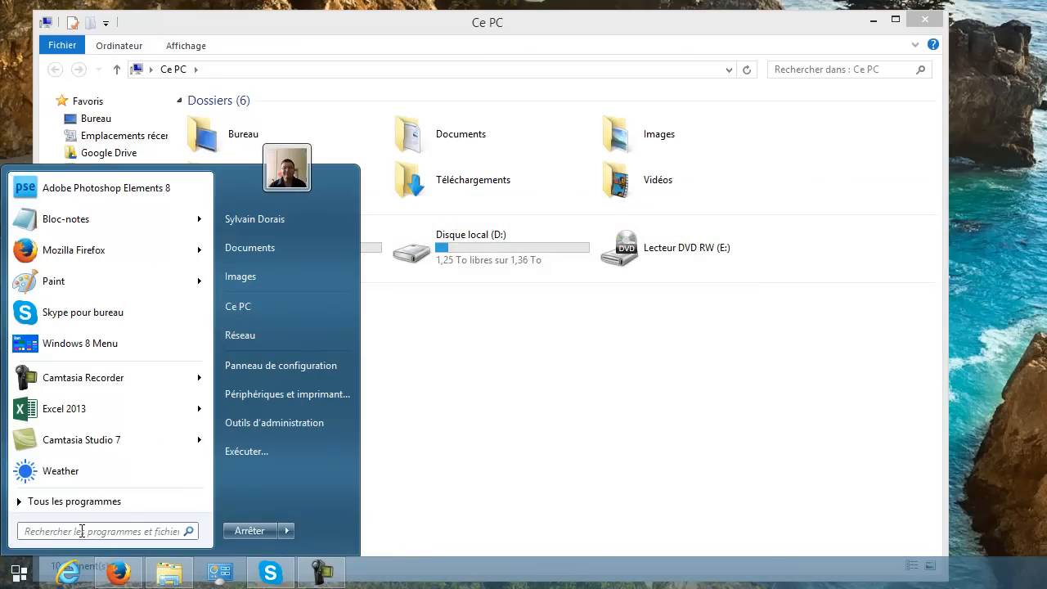
key("ctrl+v")
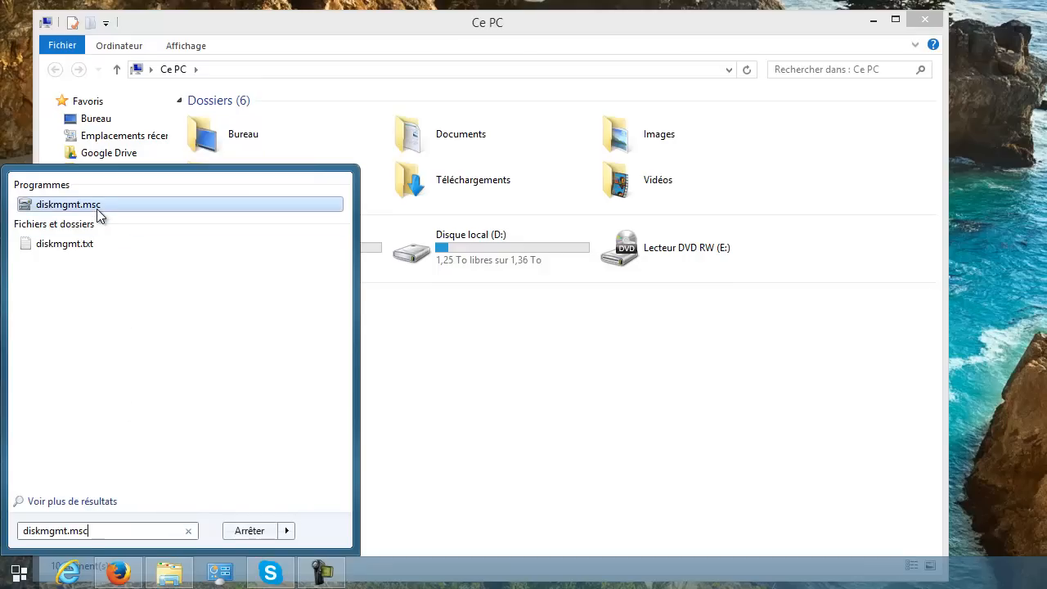
left_click(98, 209)
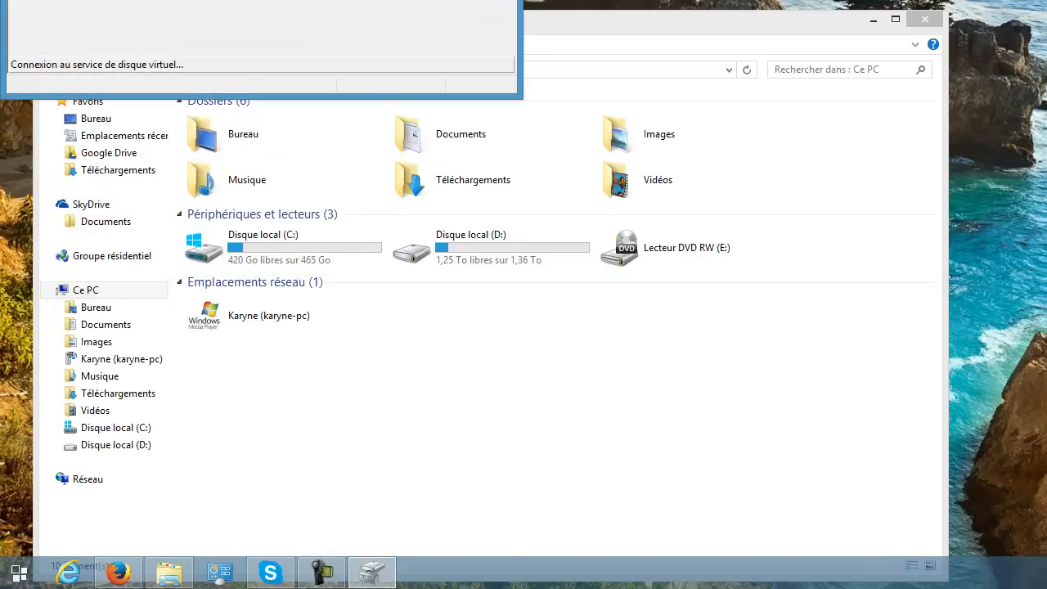
left_click_drag(294, 0, 463, 80)
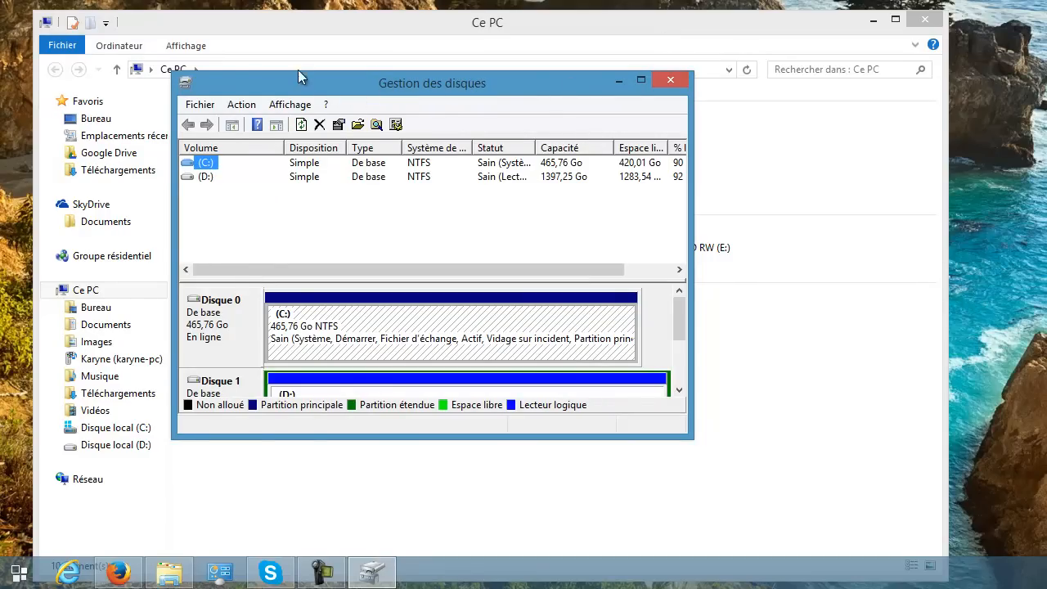
left_click_drag(357, 85, 499, 280)
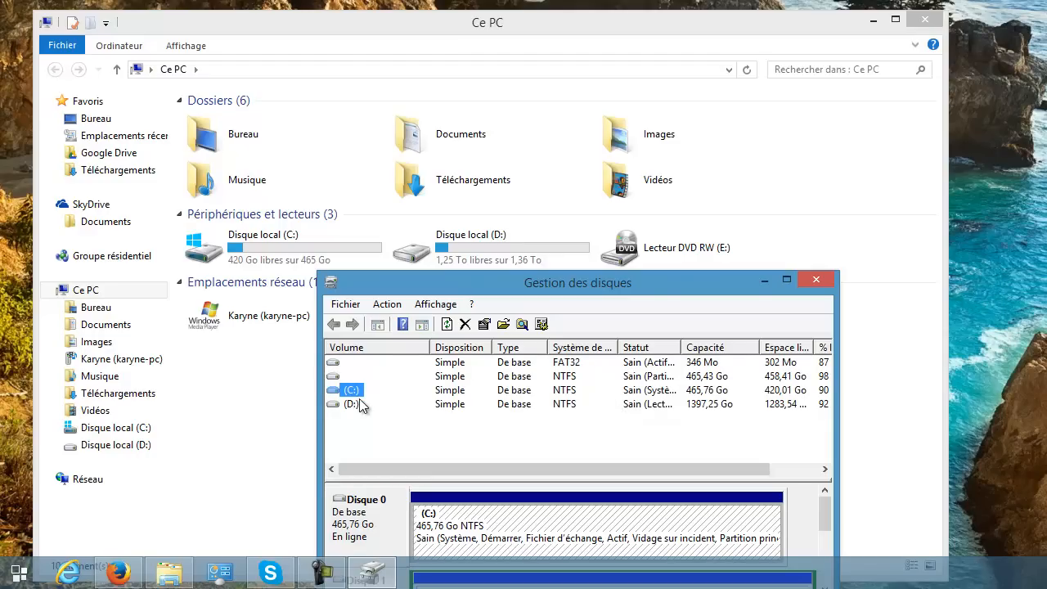
left_click_drag(647, 285, 647, 306)
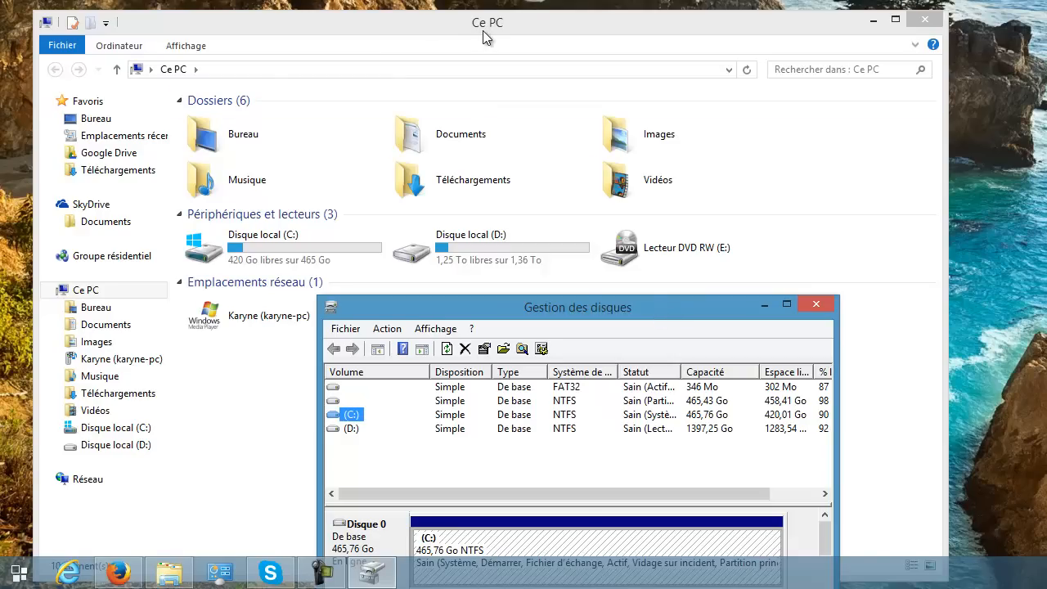
Close the Ce PC window, then reposition and enlarge the Disk Management window on the desktop.
left_click(926, 31)
left_click_drag(730, 302, 583, 70)
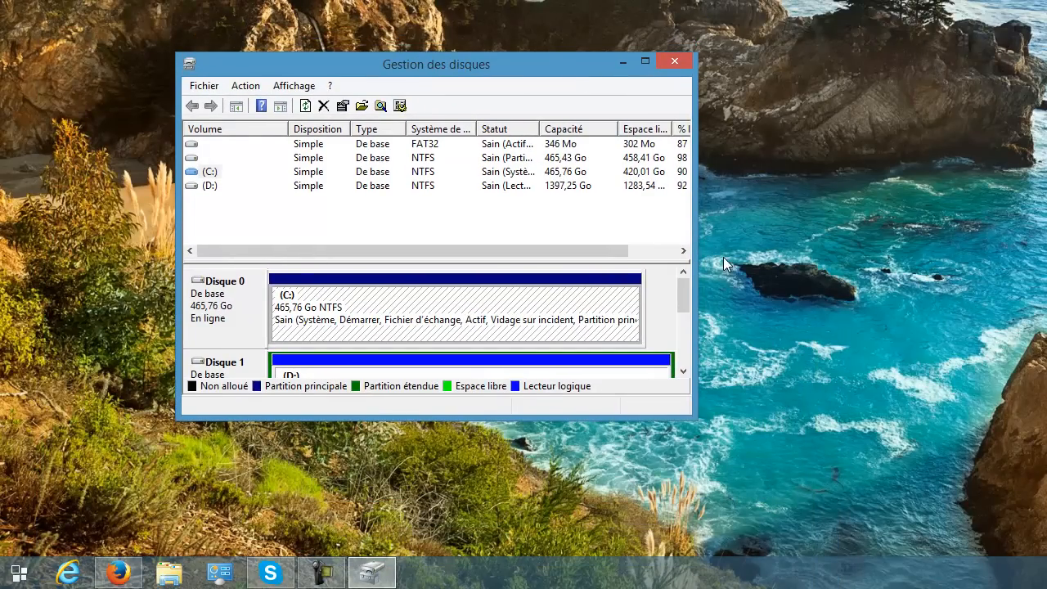
left_click_drag(696, 418, 933, 519)
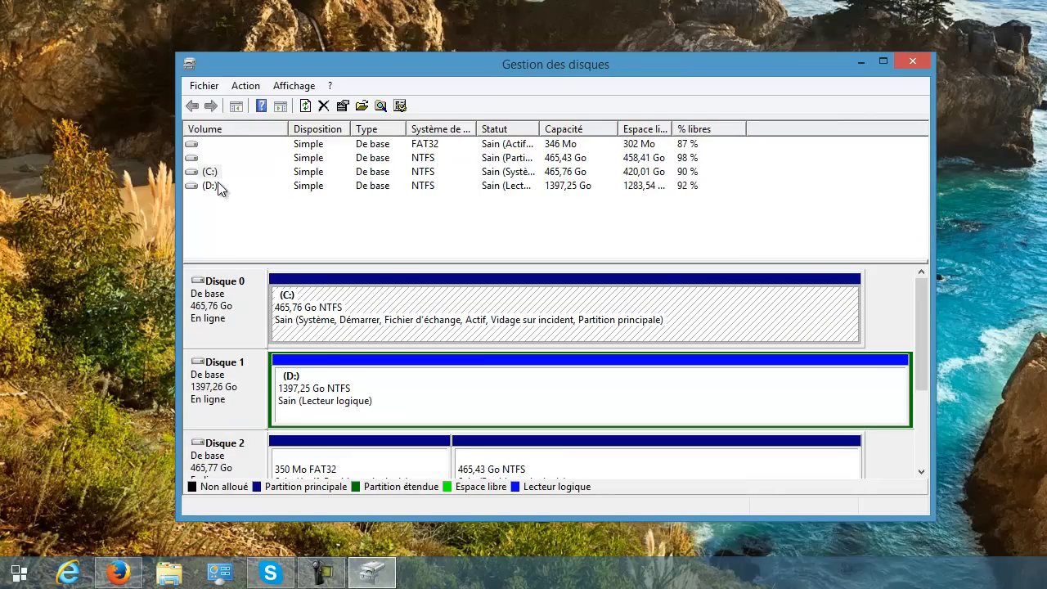
Widen the Statut column of the volume list and extend the Disk Management window until Disque 2 is fully shown.
left_click(195, 157)
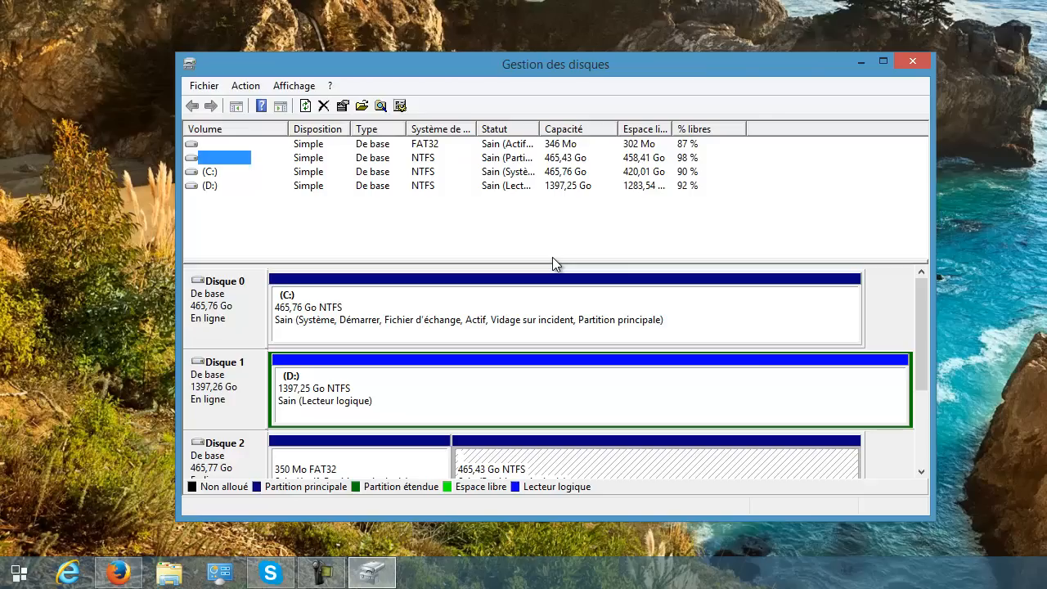
left_click_drag(539, 128, 691, 130)
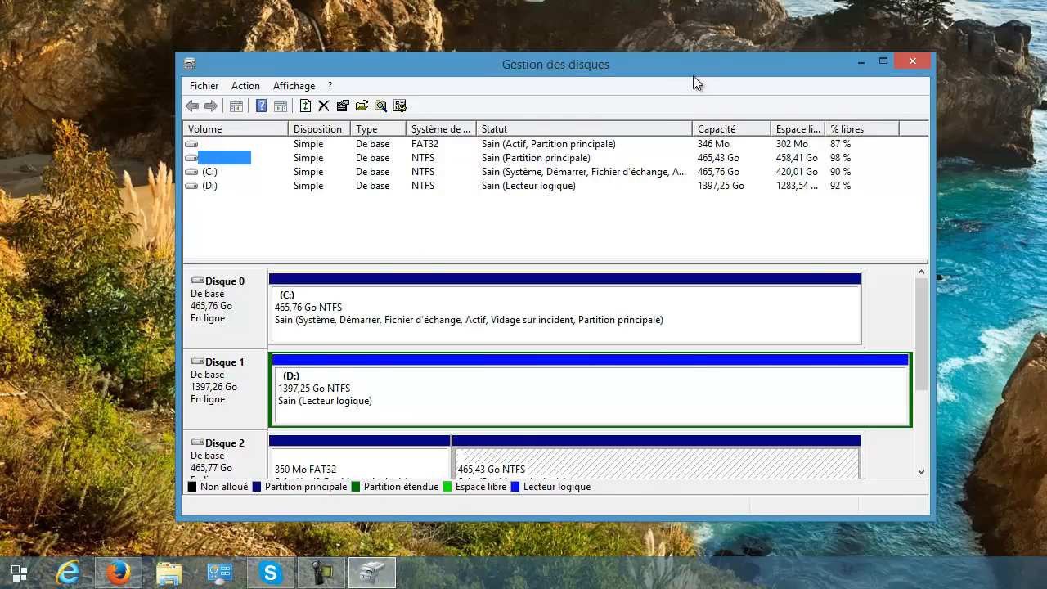
left_click_drag(692, 63, 657, 20)
left_click_drag(627, 478, 614, 572)
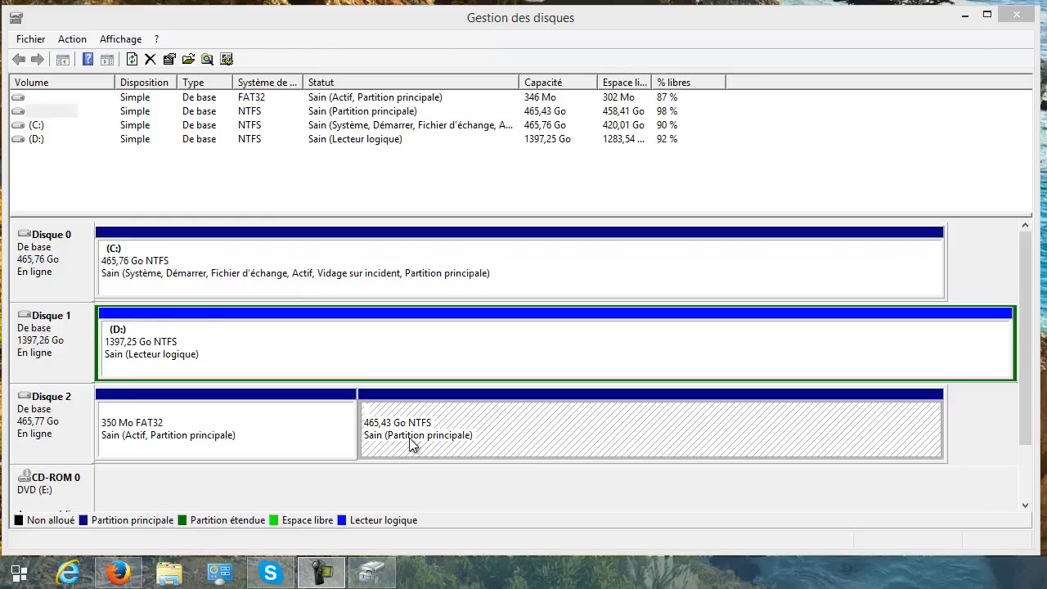
Delete the active 350 Mo FAT32 partition on Disque 2 and accept the loss of its data.
left_click(210, 456)
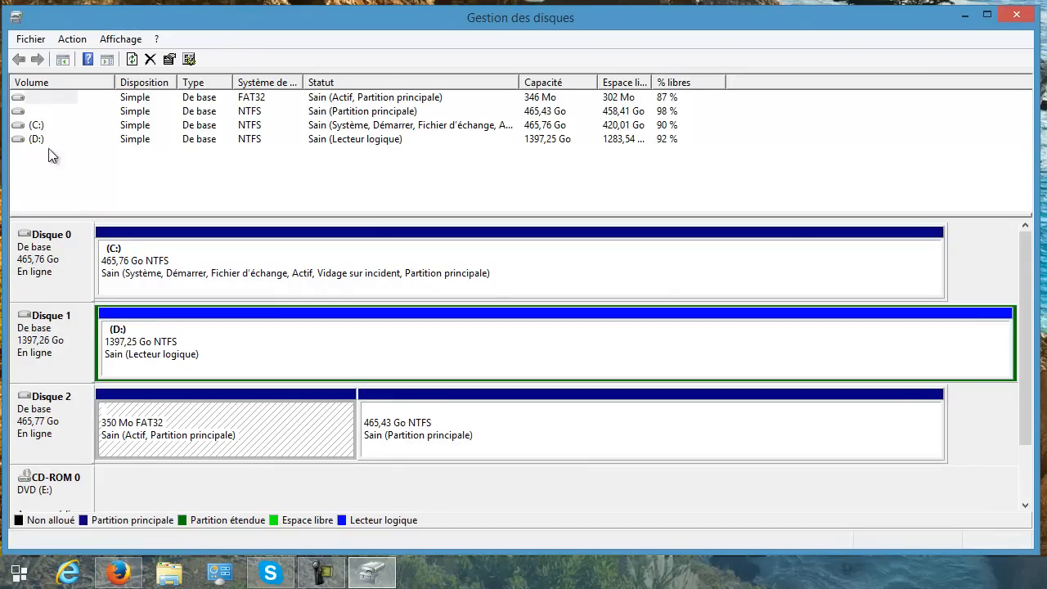
right_click(27, 99)
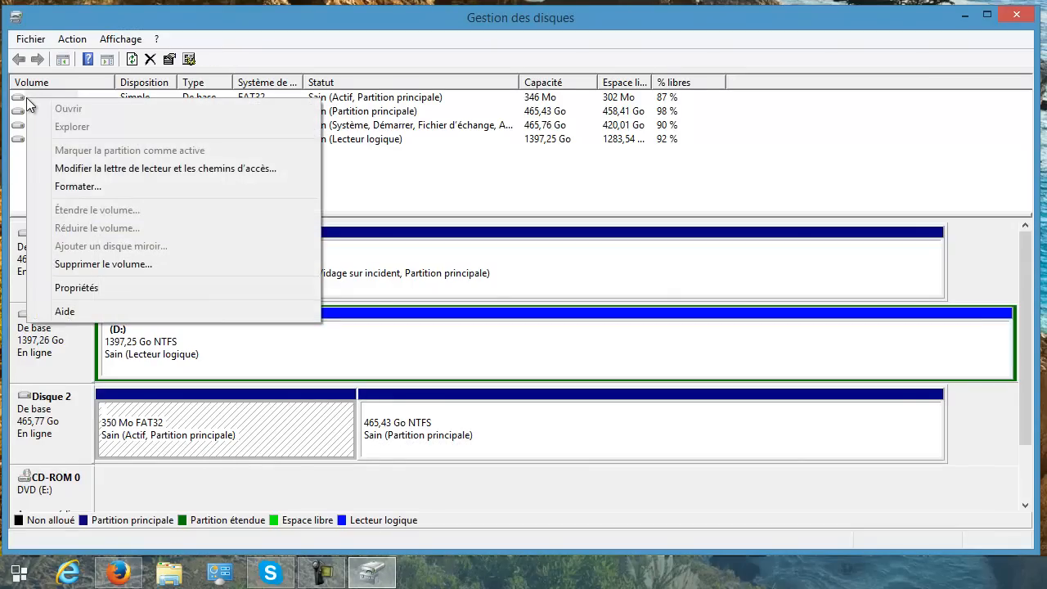
right_click(261, 429)
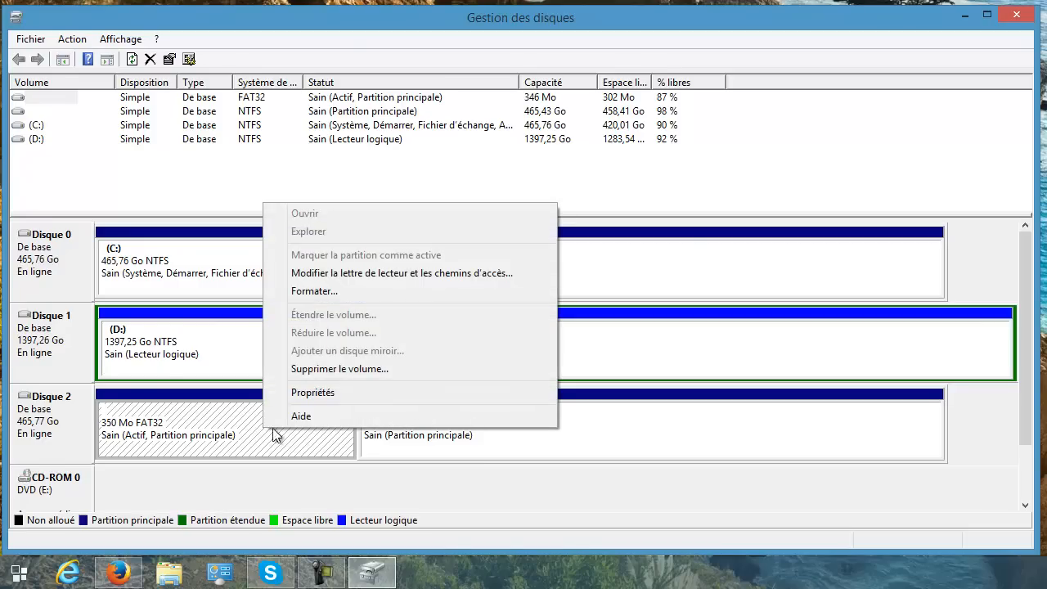
left_click(414, 369)
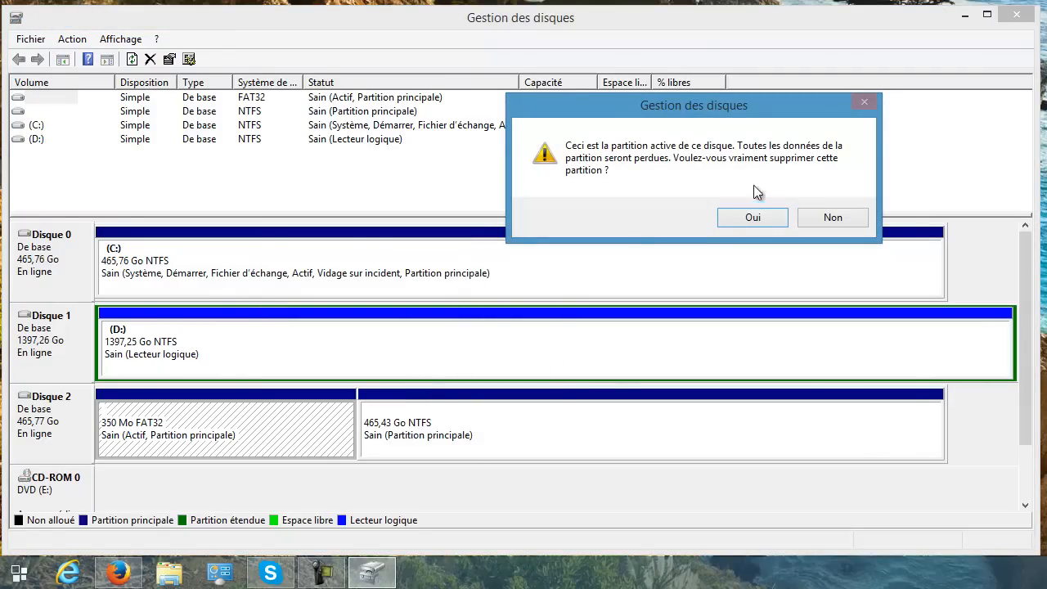
left_click(752, 218)
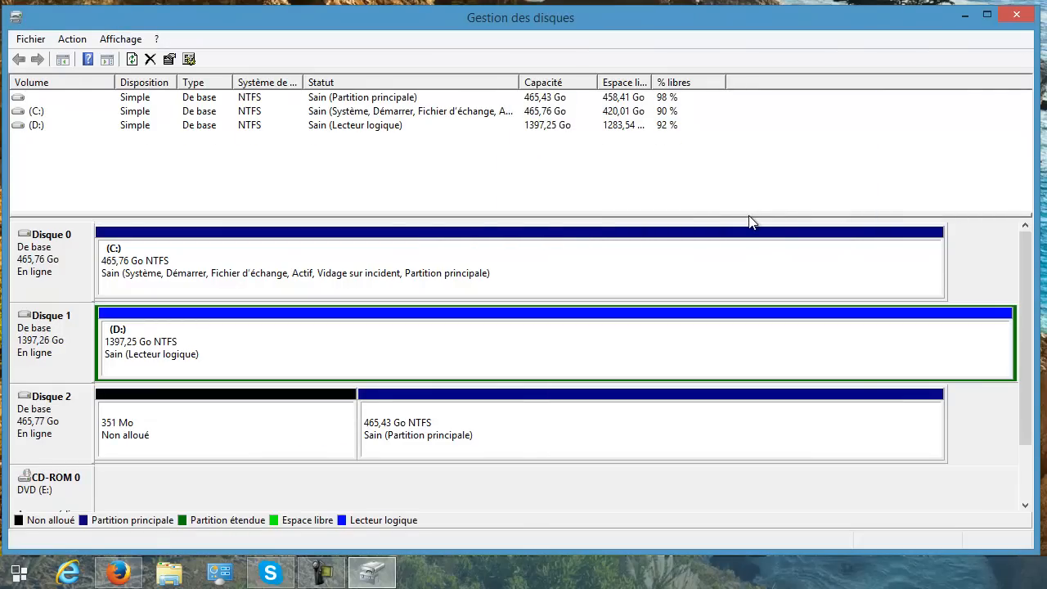
Delete the remaining 465,43 Go NTFS volume on Disque 2 and accept the loss of its data.
left_click(21, 98)
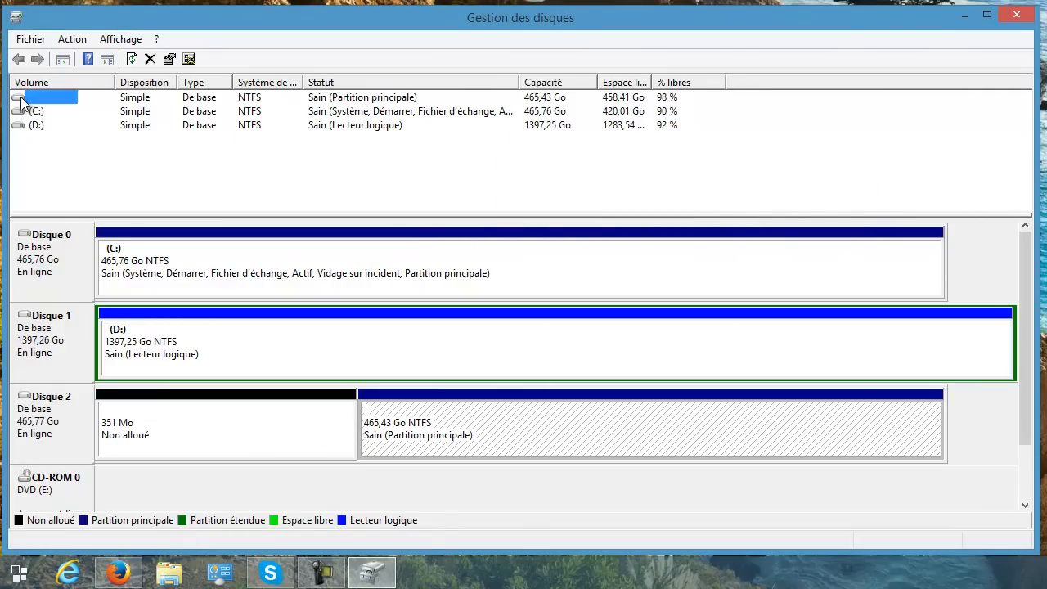
right_click(471, 442)
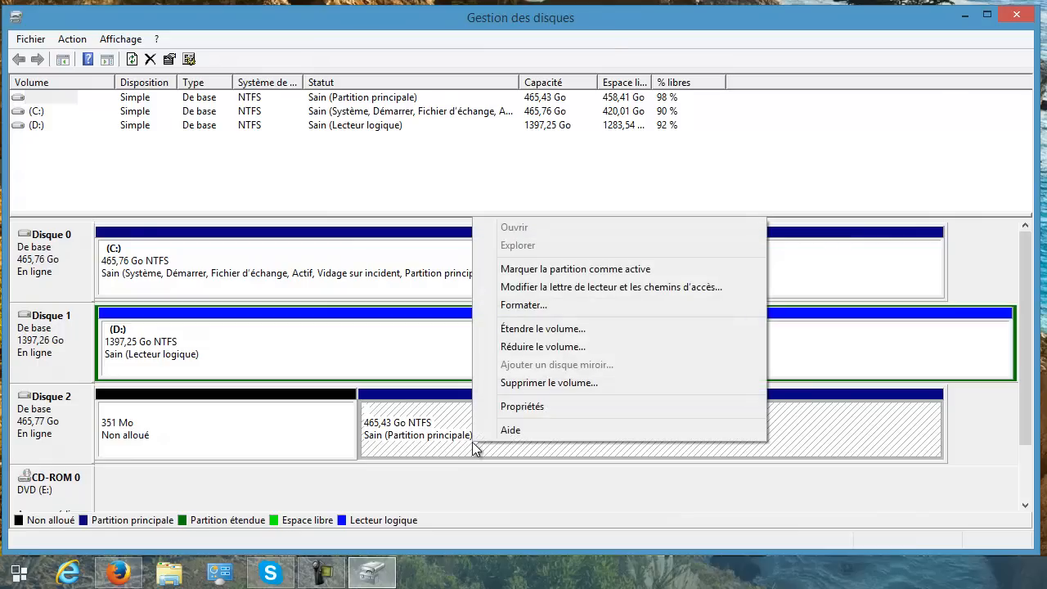
left_click(598, 391)
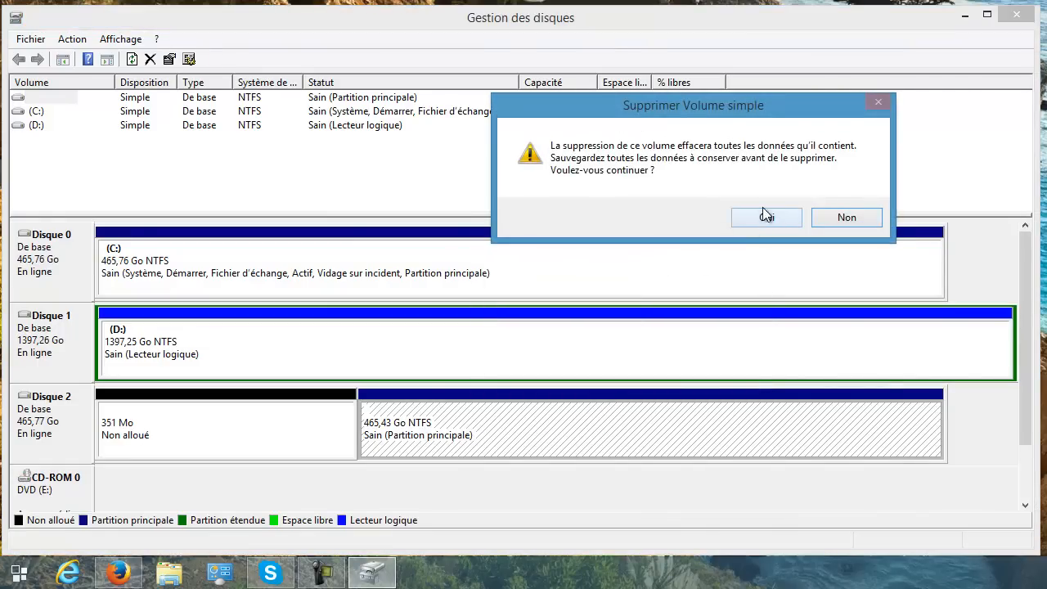
left_click(763, 209)
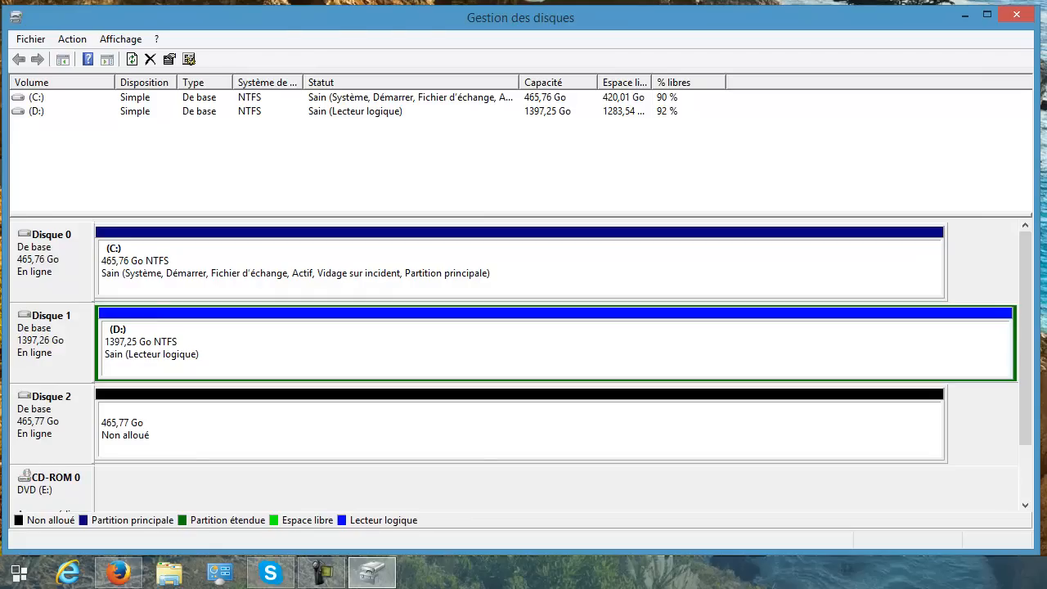
Open a new Ce PC window in File Explorer and show its contents as a list.
key("super+e")
left_click_drag(639, 6, 670, 38)
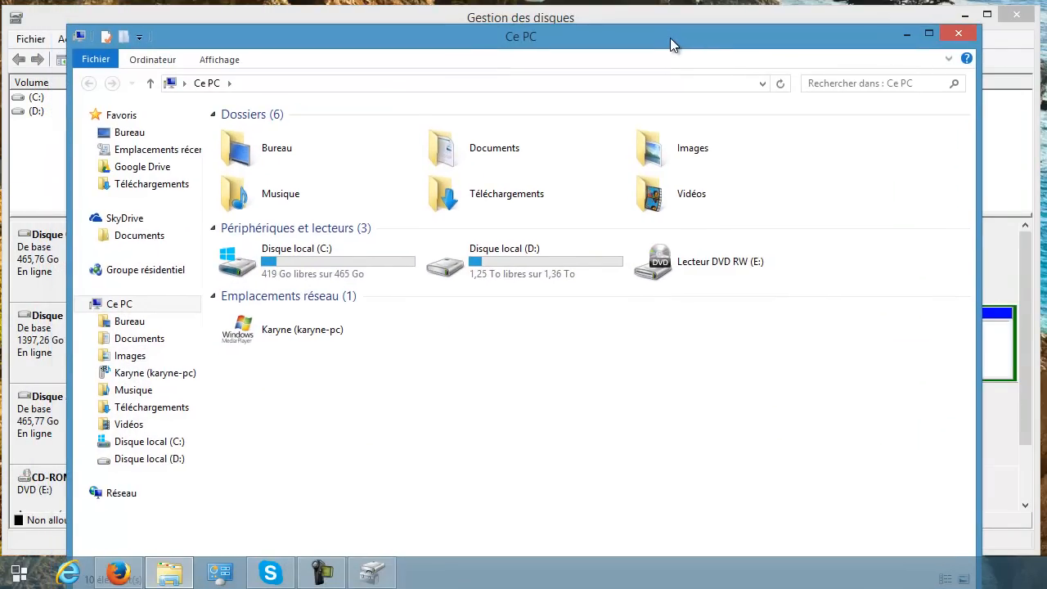
left_click(231, 66)
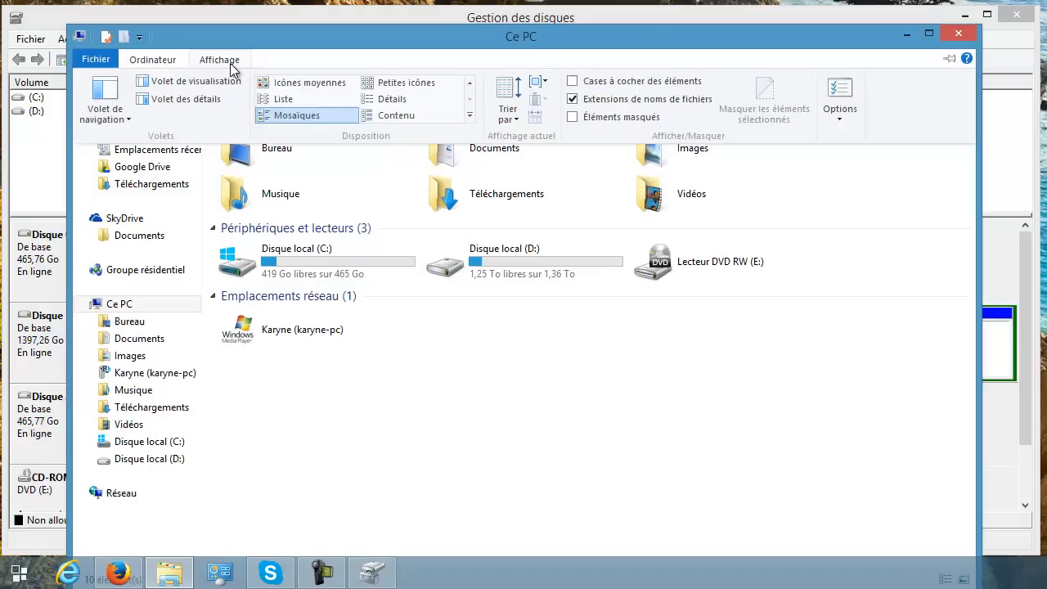
left_click(288, 99)
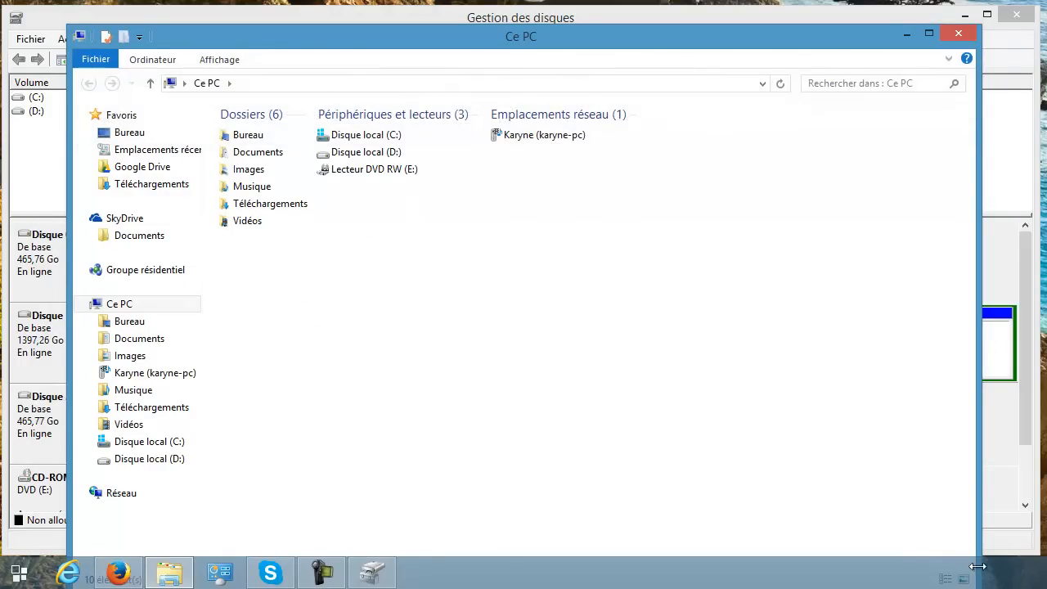
Shrink the Ce PC and Disk Management windows and arrange them side by side without overlap.
left_click_drag(68, 26, 426, 267)
left_click_drag(585, 282, 618, 174)
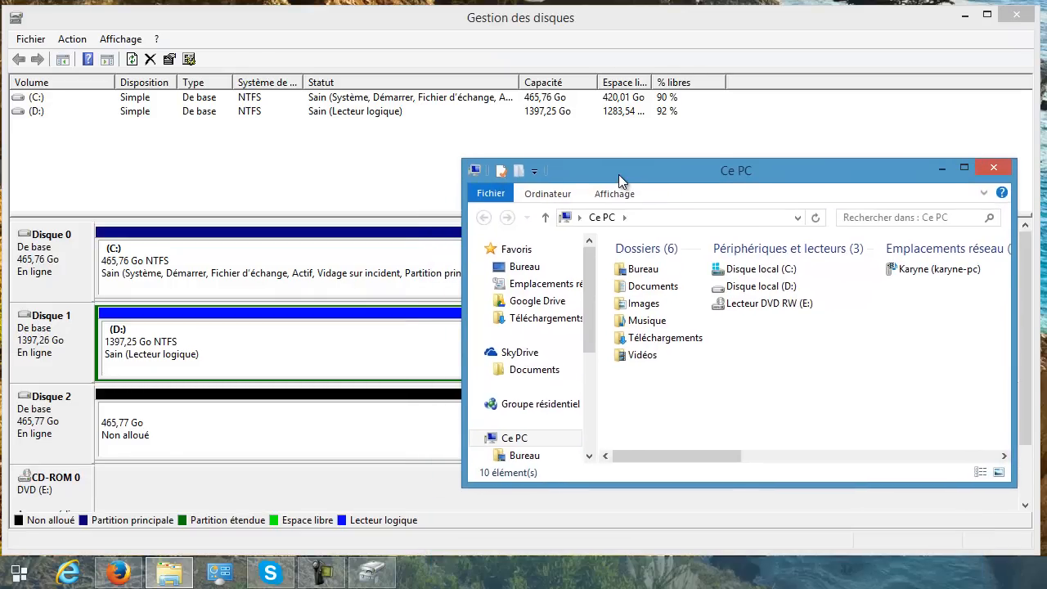
left_click_drag(1033, 114, 503, 112)
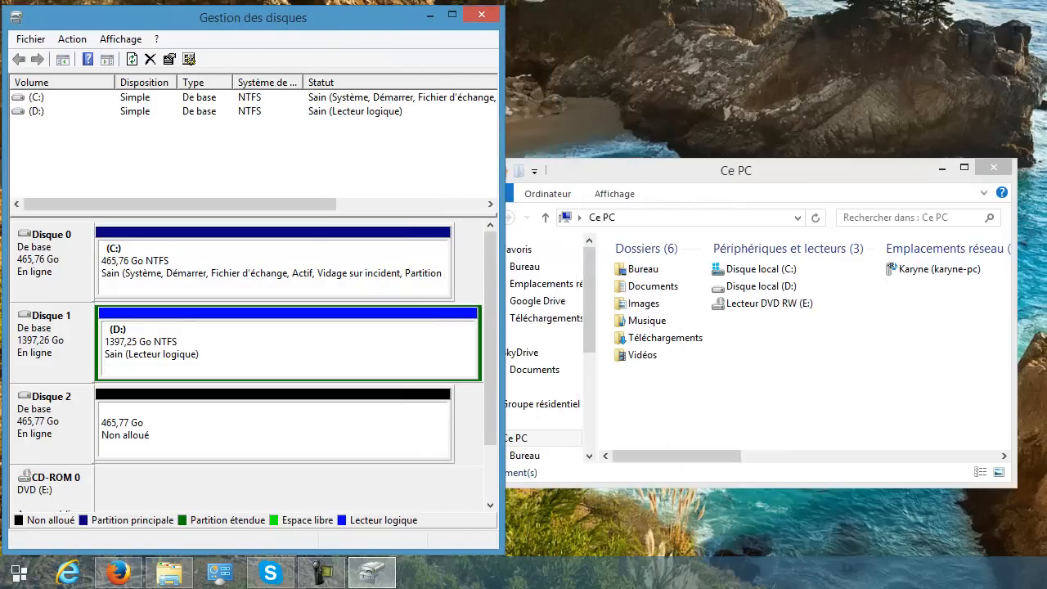
left_click_drag(1017, 296, 862, 298)
left_click_drag(723, 167, 825, 96)
left_click_drag(951, 229, 1018, 224)
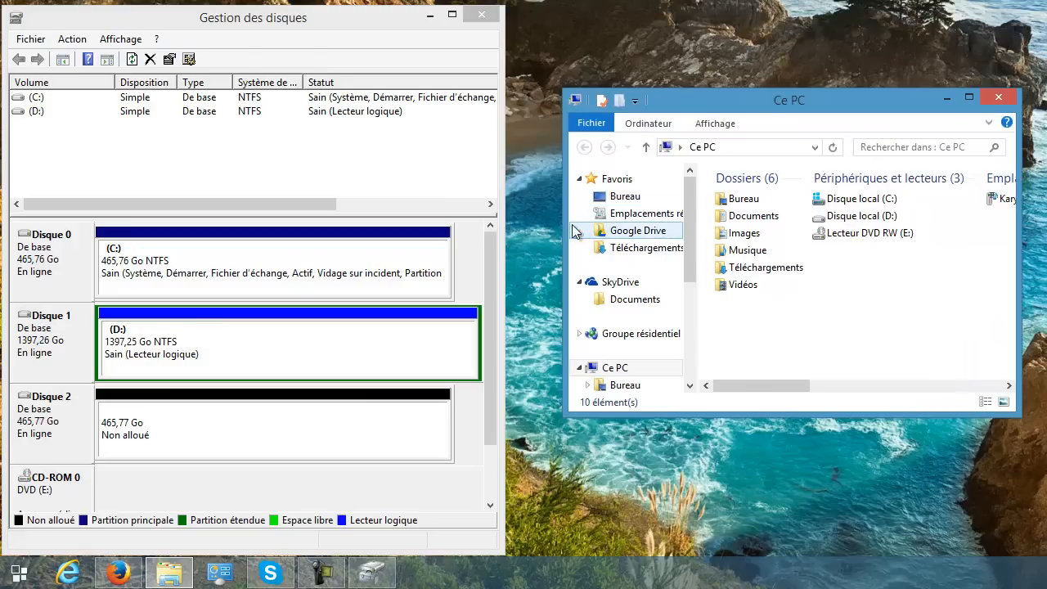
left_click_drag(563, 224, 526, 224)
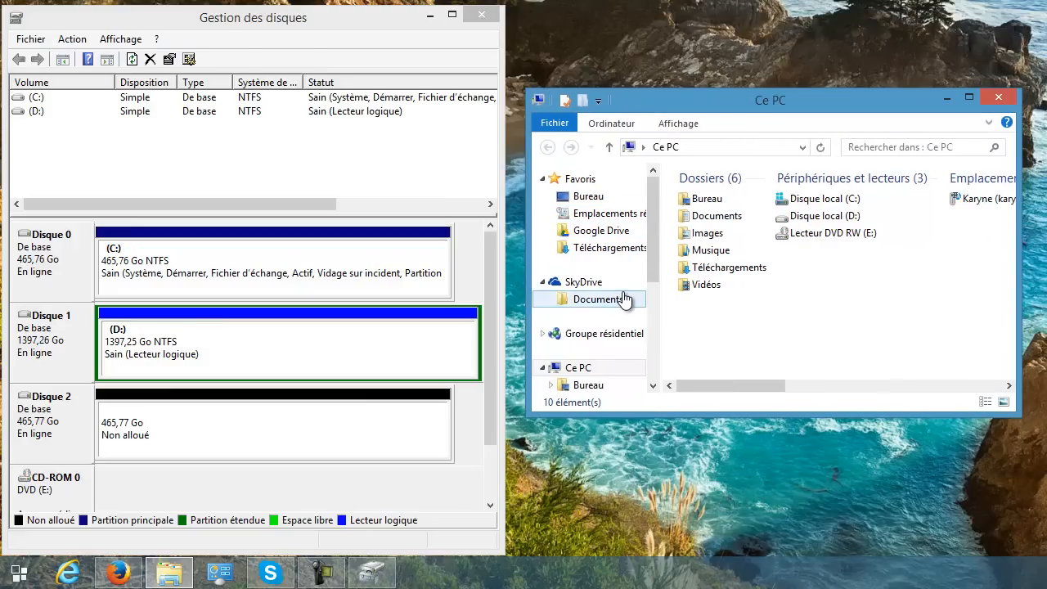
Expand the Bureau folder in the folder tree to view its subfolders, and collapse the whole Ce PC branch.
left_click_drag(653, 272, 651, 361)
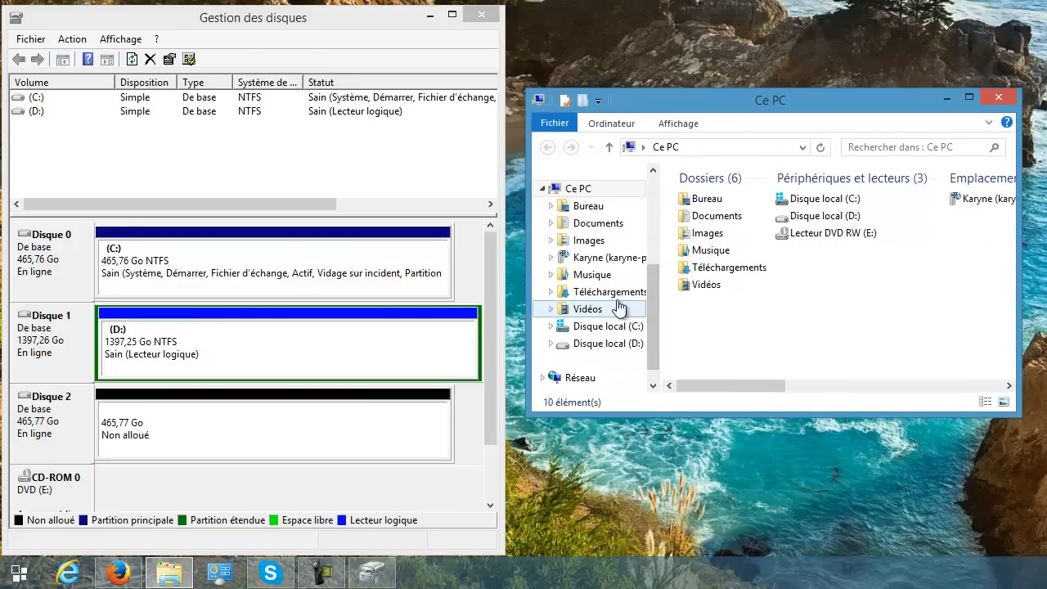
left_click(551, 206)
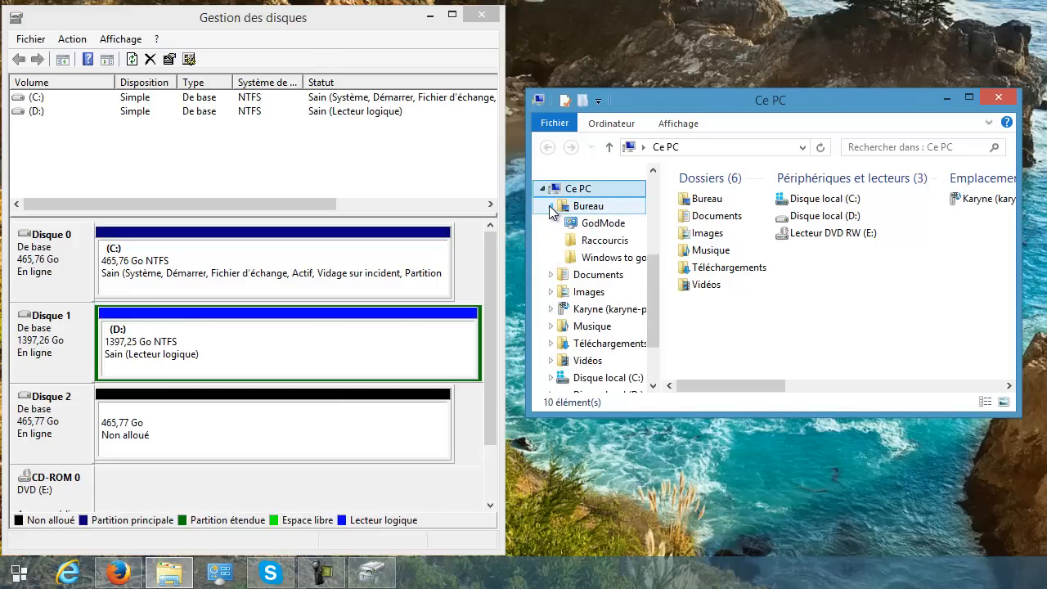
left_click(549, 206)
left_click(549, 206)
left_click(543, 189)
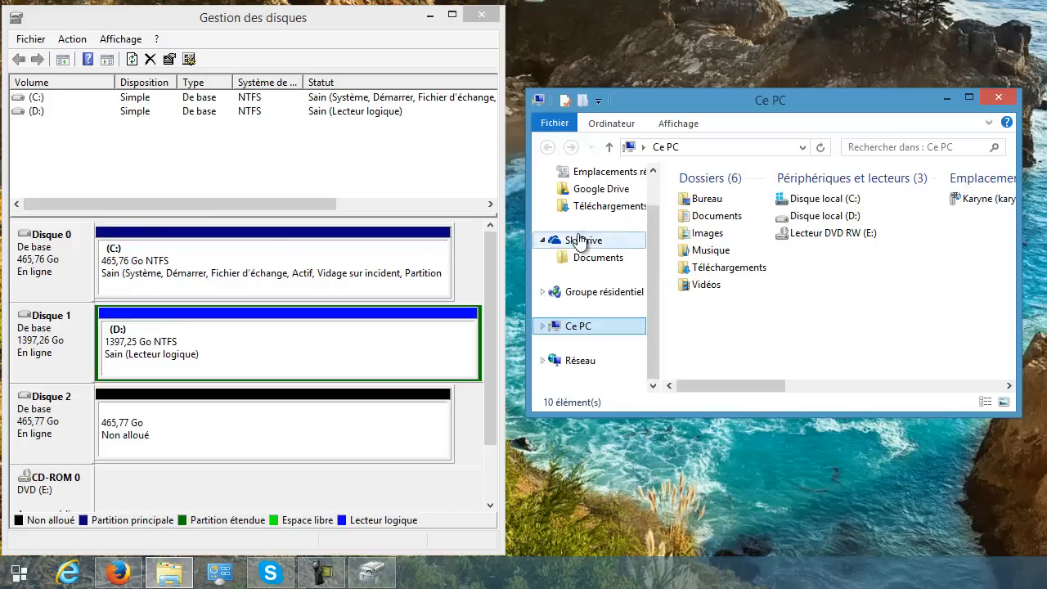
Expand the Ce PC branch in the folder tree to view its drives.
left_click(543, 326)
left_click_drag(655, 300, 655, 382)
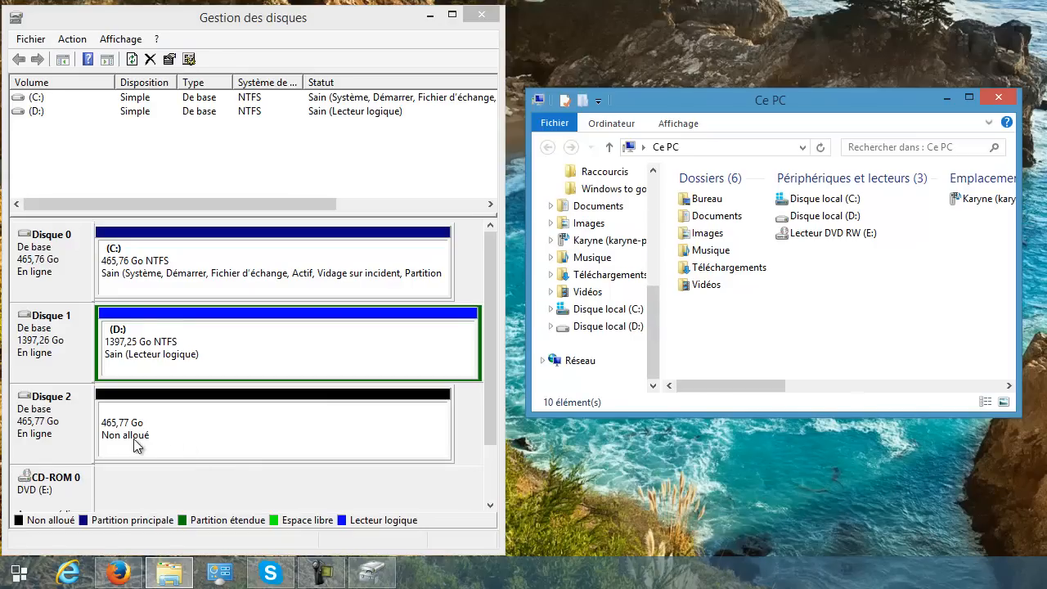
Start a new simple volume in the unallocated space of Disque 2, using the full size of 476948 Mo.
right_click(160, 439)
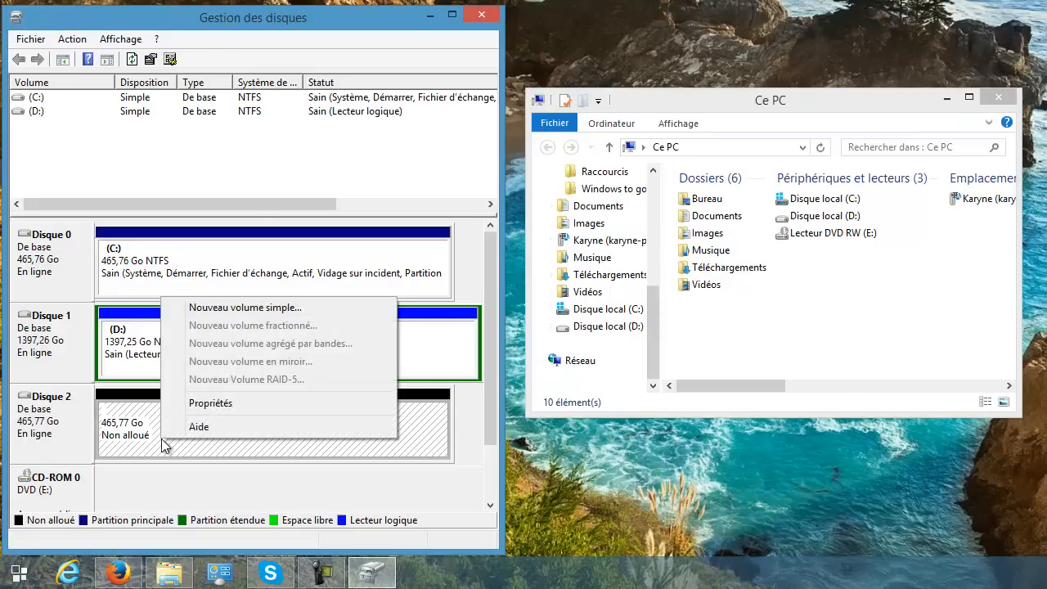
left_click(254, 309)
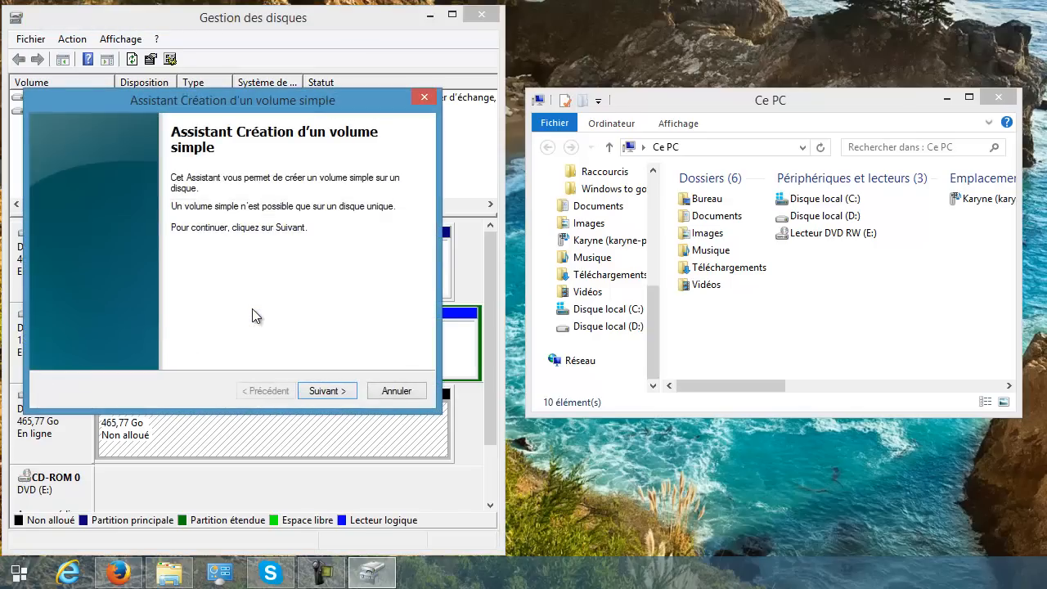
left_click(327, 391)
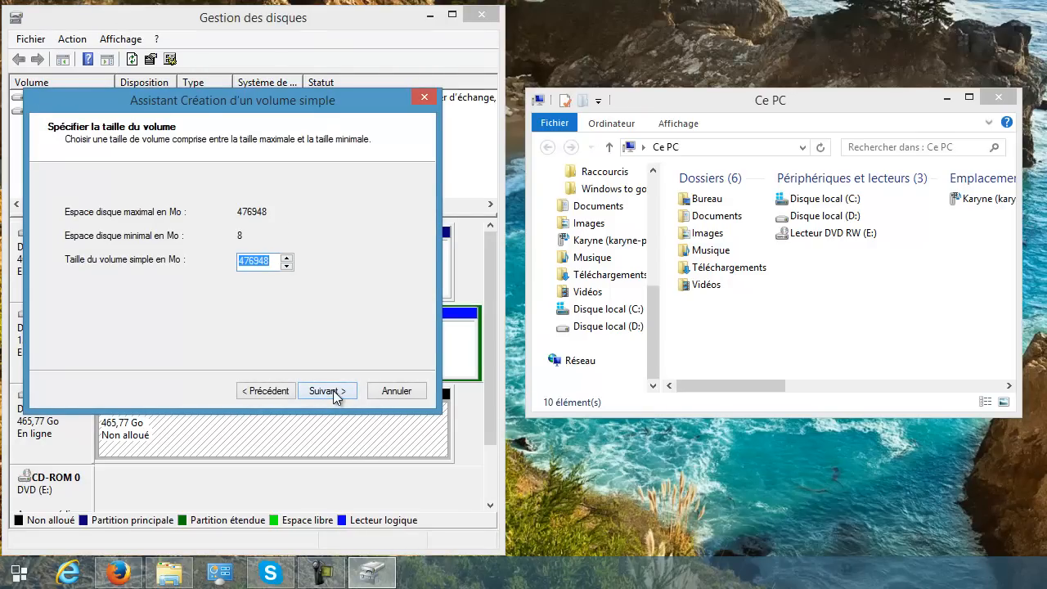
left_click(333, 390)
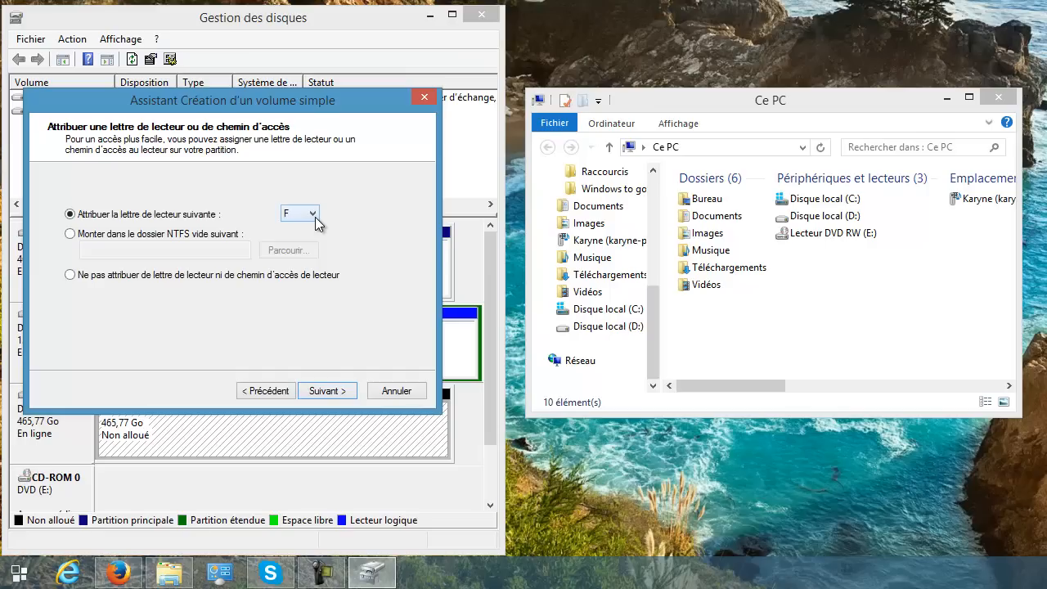
Assign letter F to the new volume and quick-format it as NTFS with default allocation size, named Nouveau nom.
left_click(329, 393)
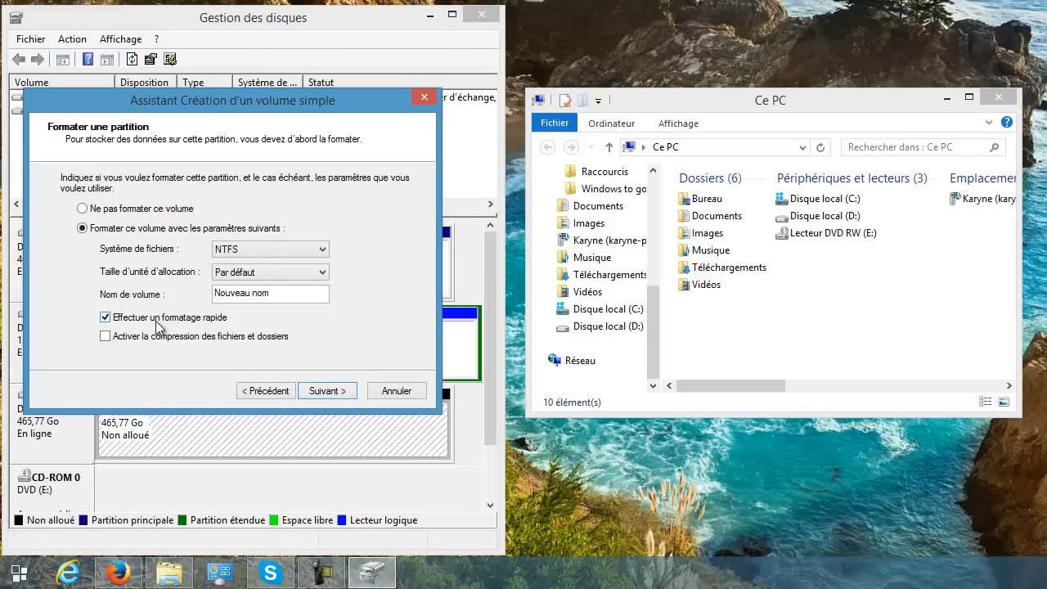
left_click(331, 392)
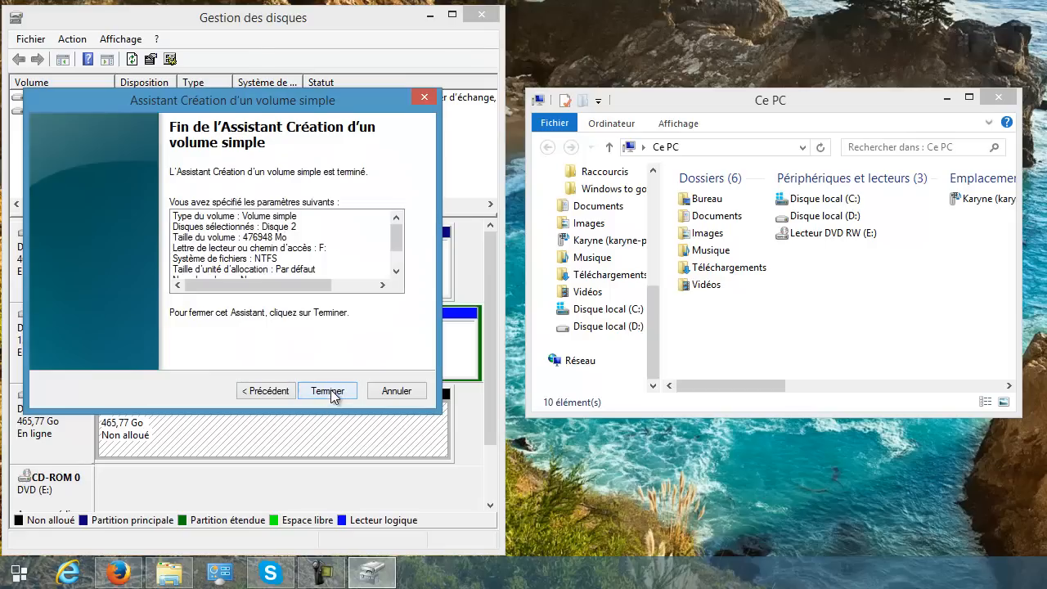
left_click(328, 391)
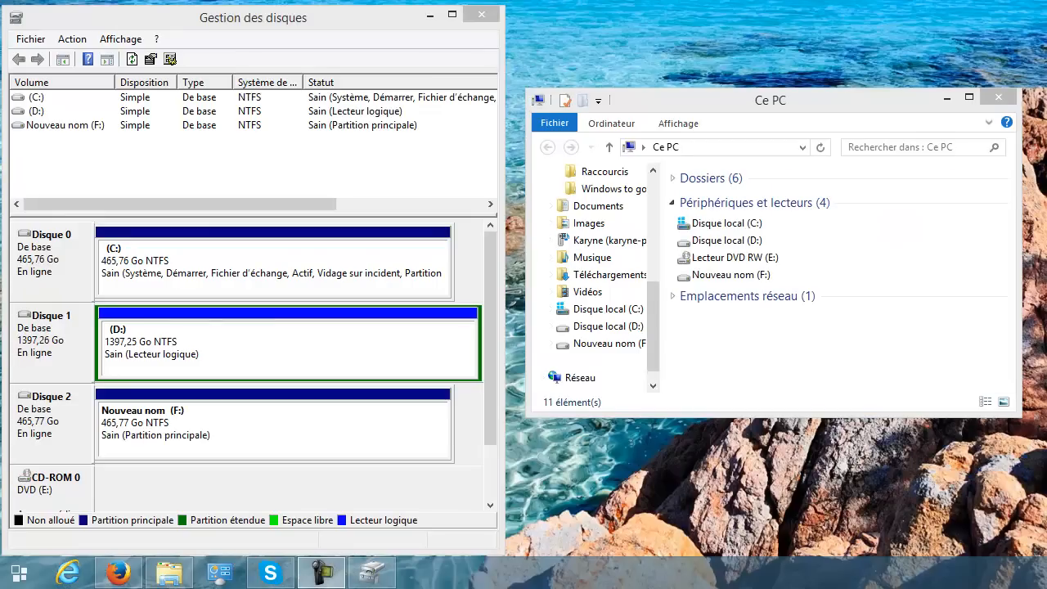
Open the empty Nouveau nom (F:) drive in File Explorer and add the diskmgmt.txt file to it.
double_click(746, 282)
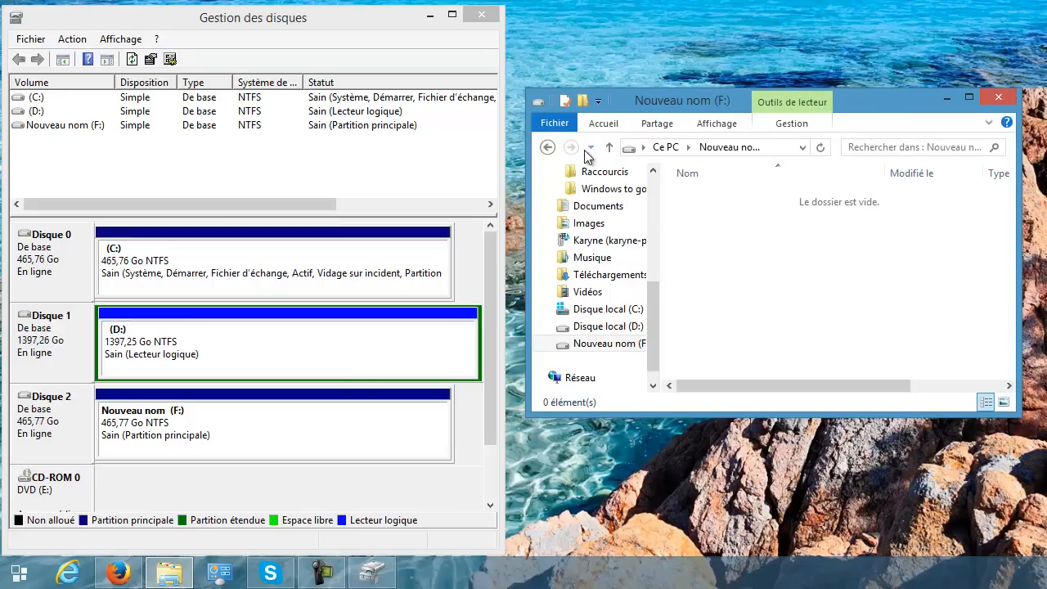
left_click(548, 147)
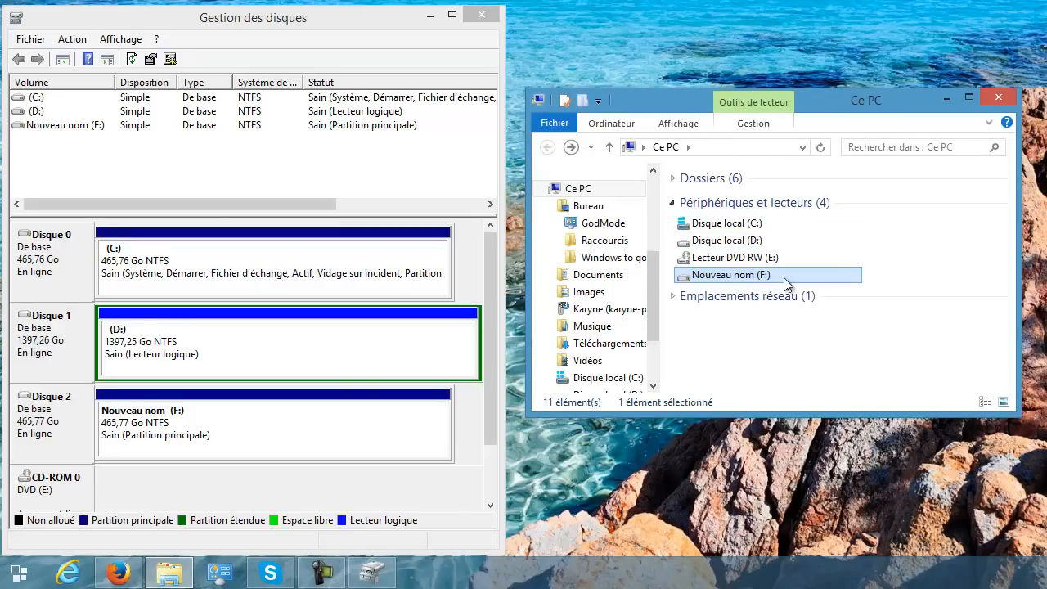
double_click(730, 277)
left_click_drag(1043, 315, 773, 331)
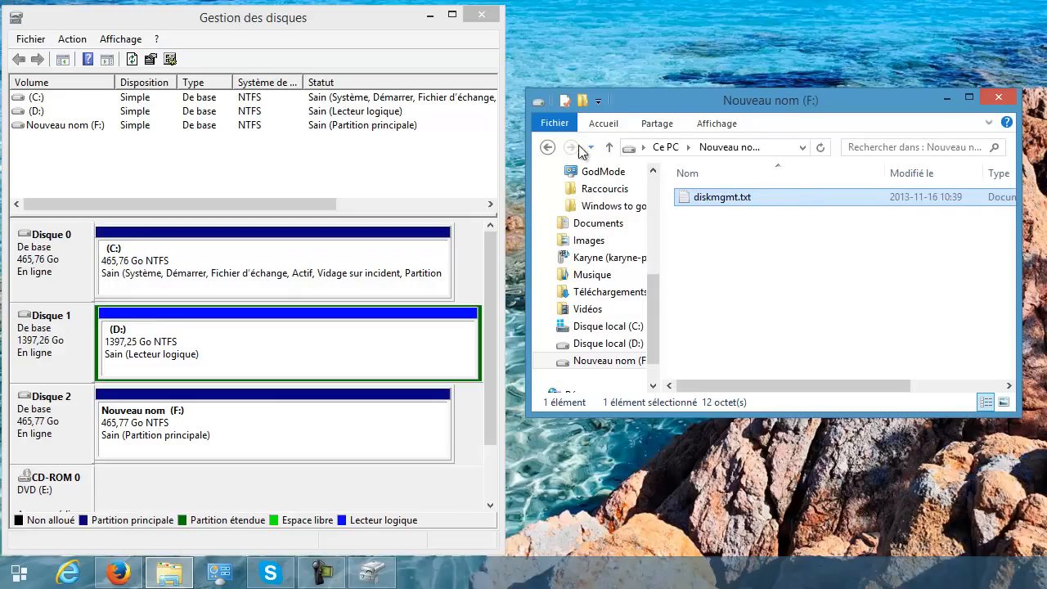
Return to Ce PC, reopen Nouveau nom (F:) to check its contents, and select that volume in Disk Management.
left_click(548, 147)
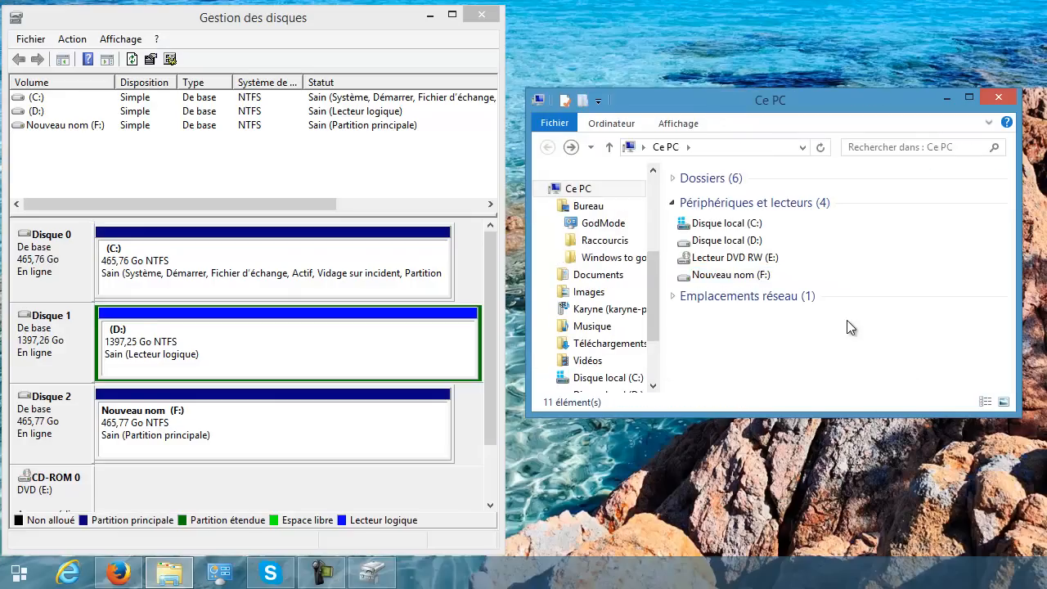
double_click(746, 276)
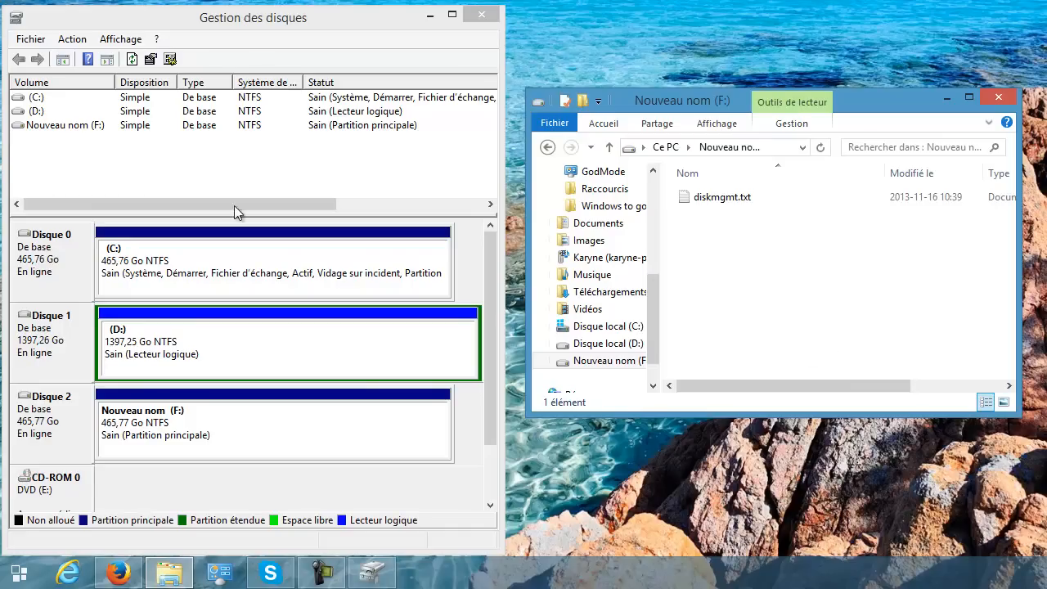
left_click(67, 126)
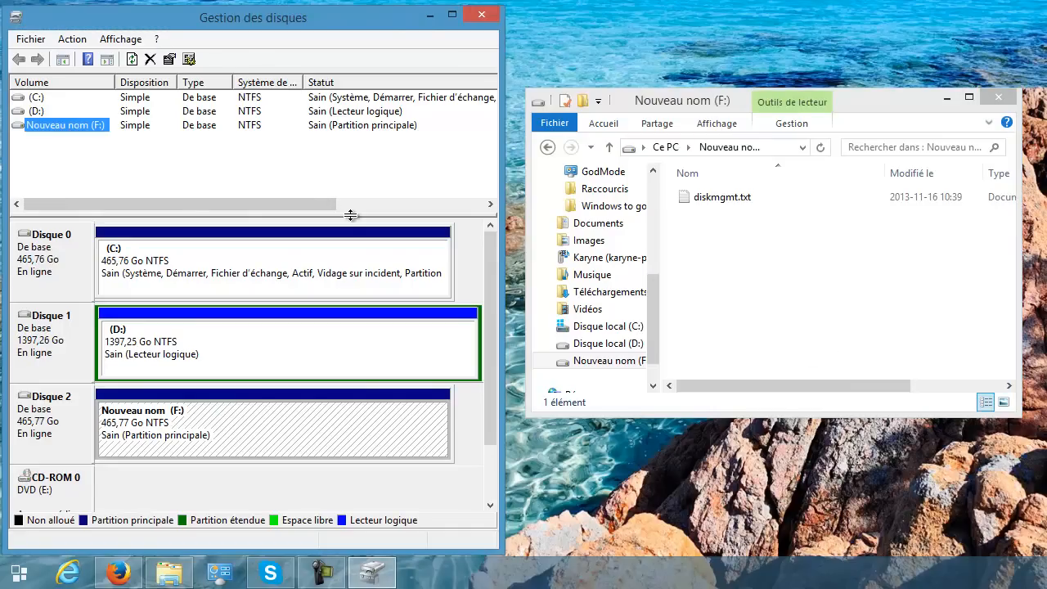